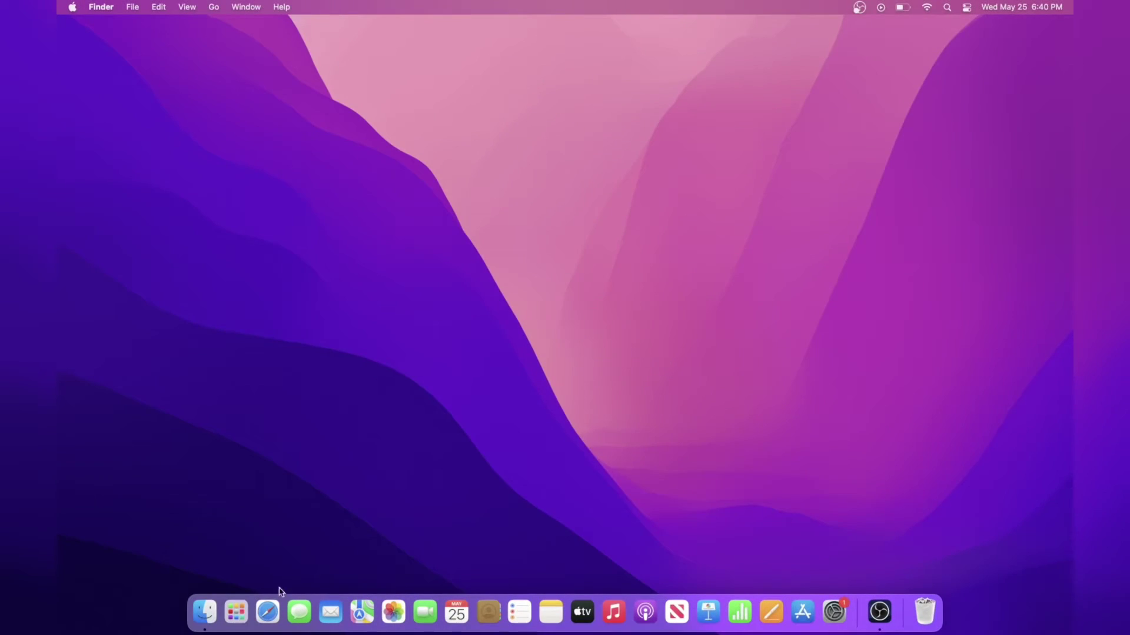
Step: Load snapdrop.net in Safari
click(266, 610)
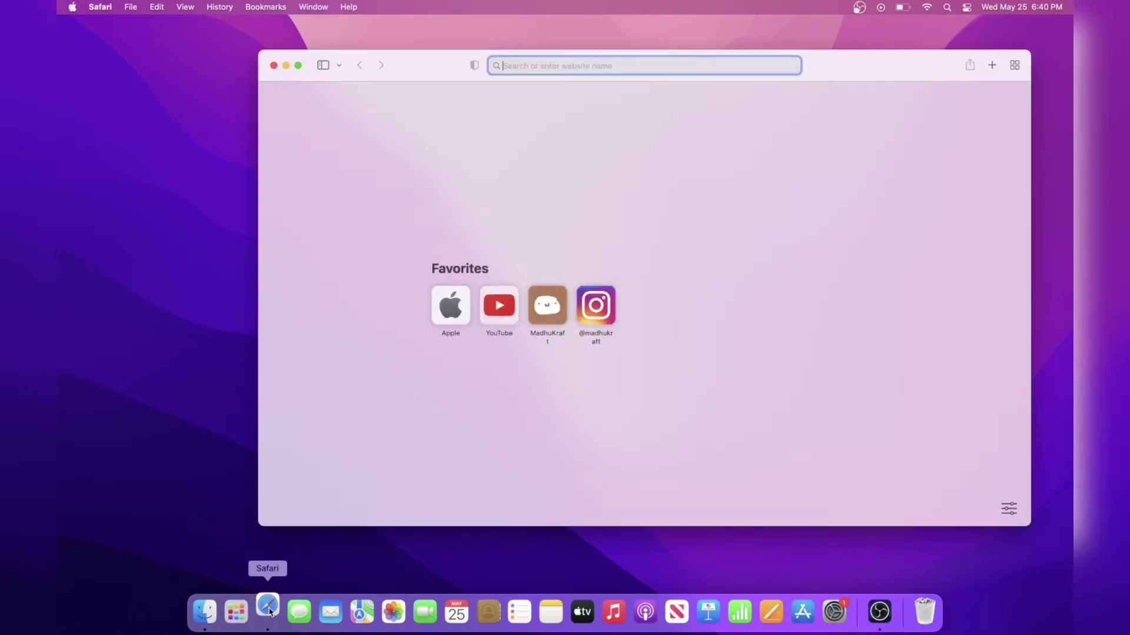
text(snapdrop.net)
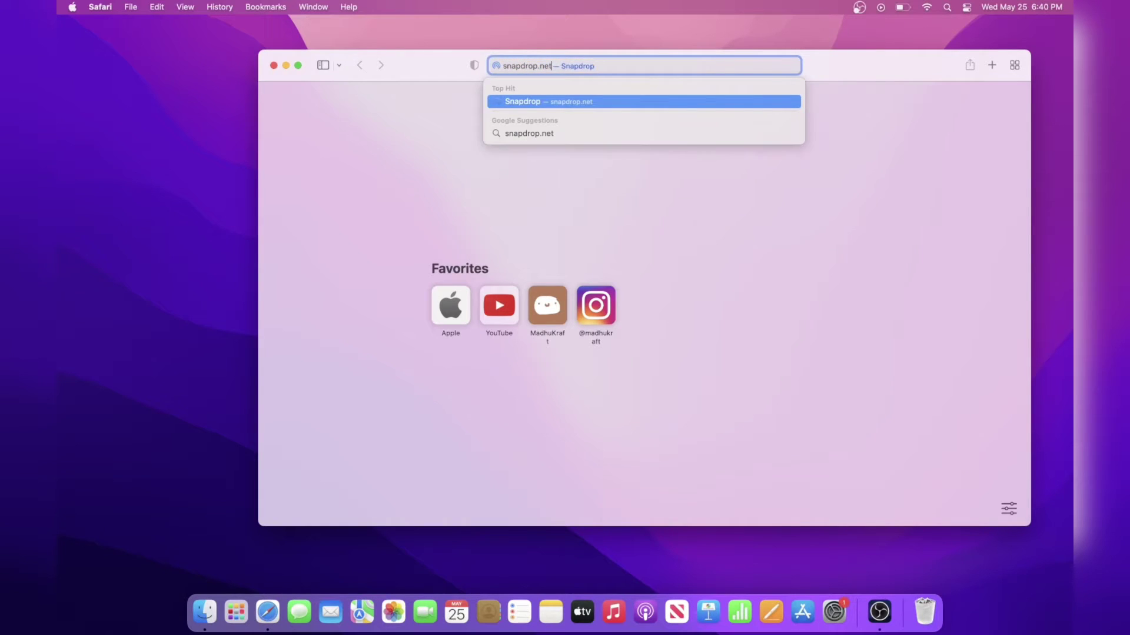
key(Return)
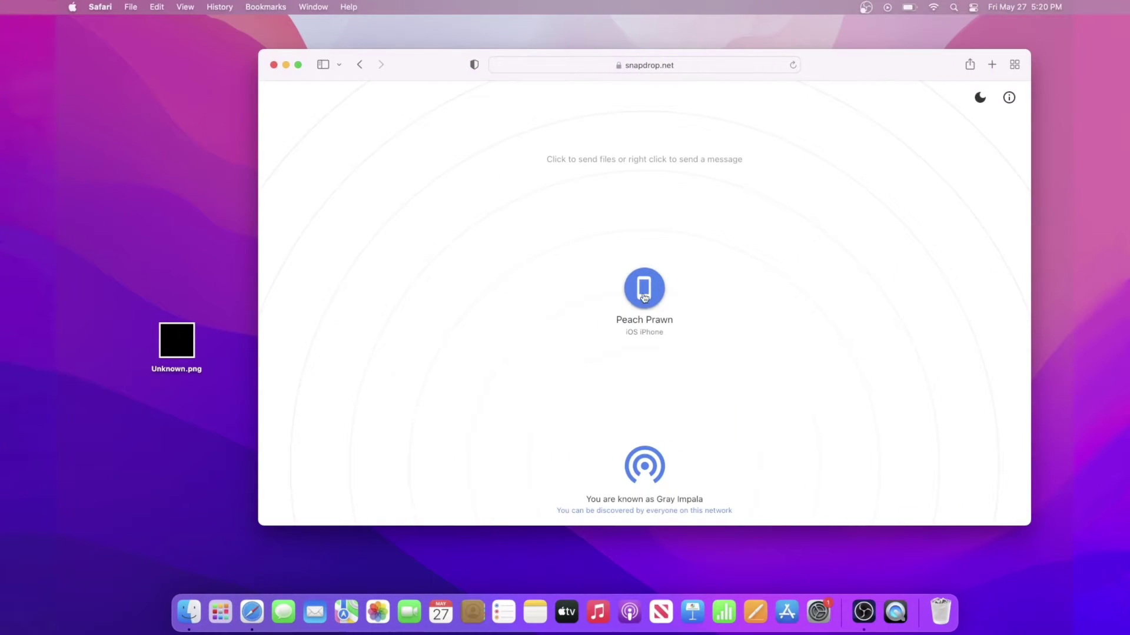
Step: Send Unknown.png from the desktop to Peach Prawn by dropping it on the device icon
click(644, 297)
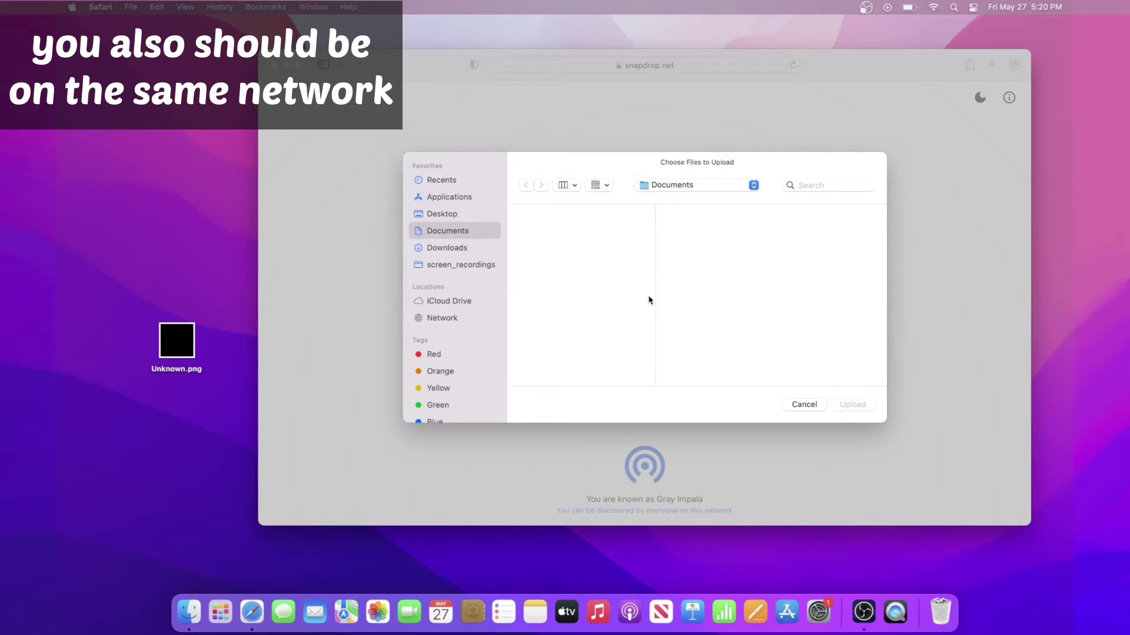
click(795, 405)
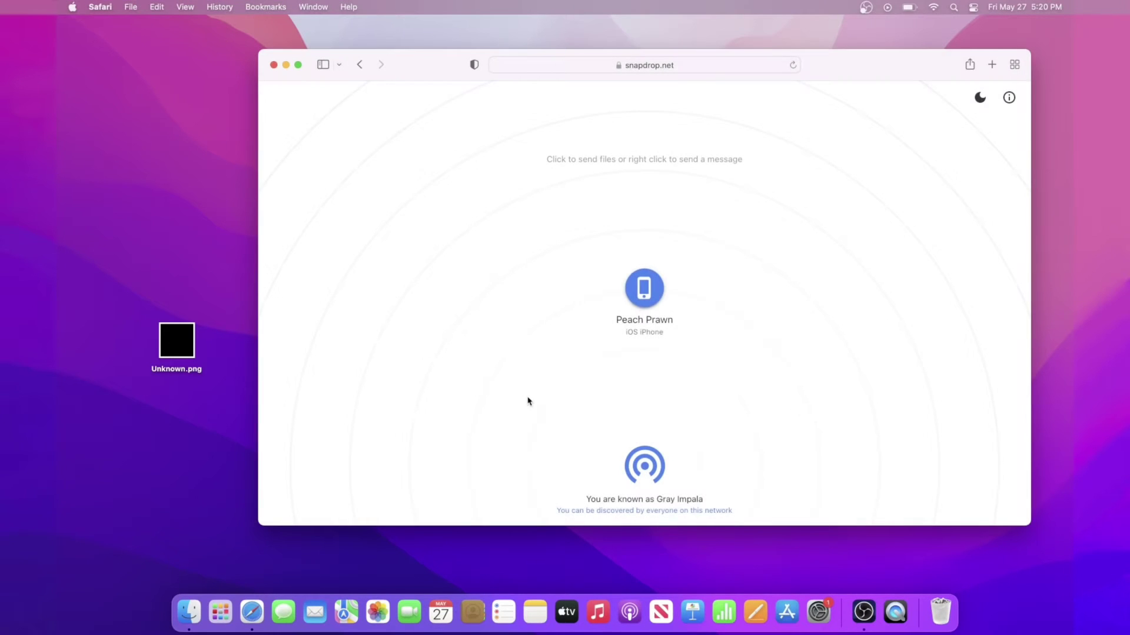
drag(175, 356, 631, 301)
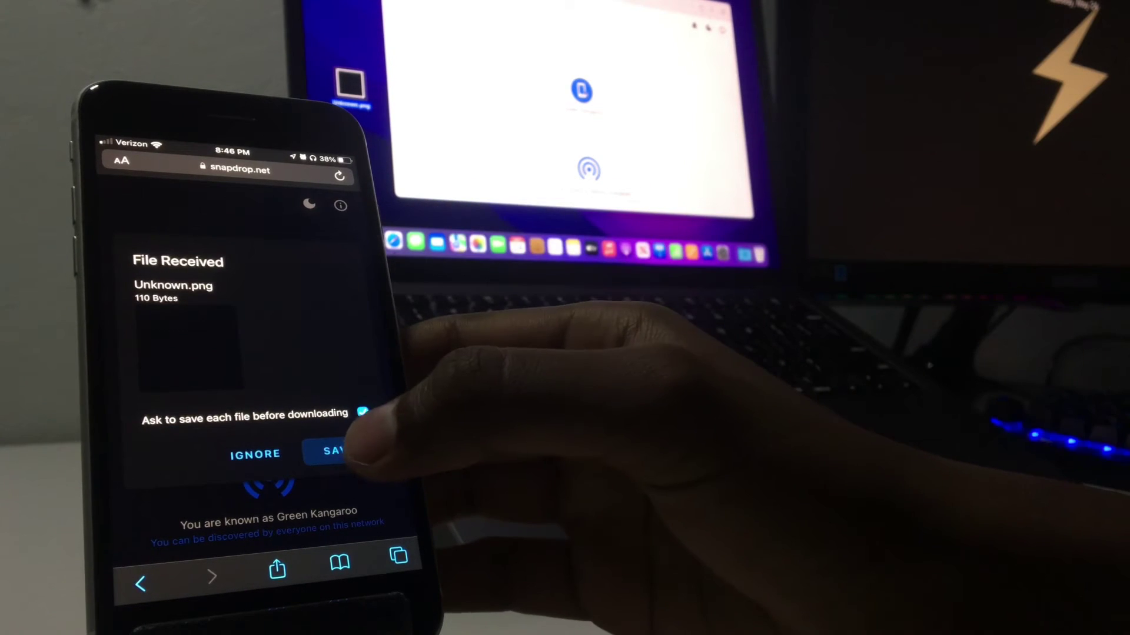
Step: Save the received Unknown.png on the iPhone
click(329, 452)
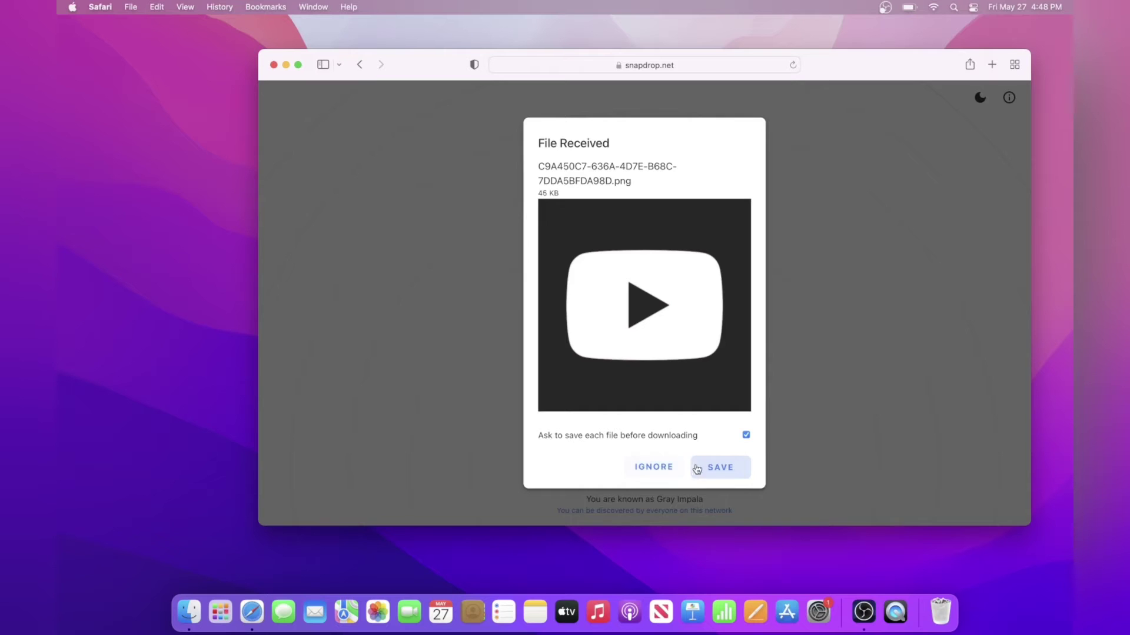
Step: Save the received YouTube-logo PNG, allow snapdrop.net downloads, and open the image from Downloads
click(710, 469)
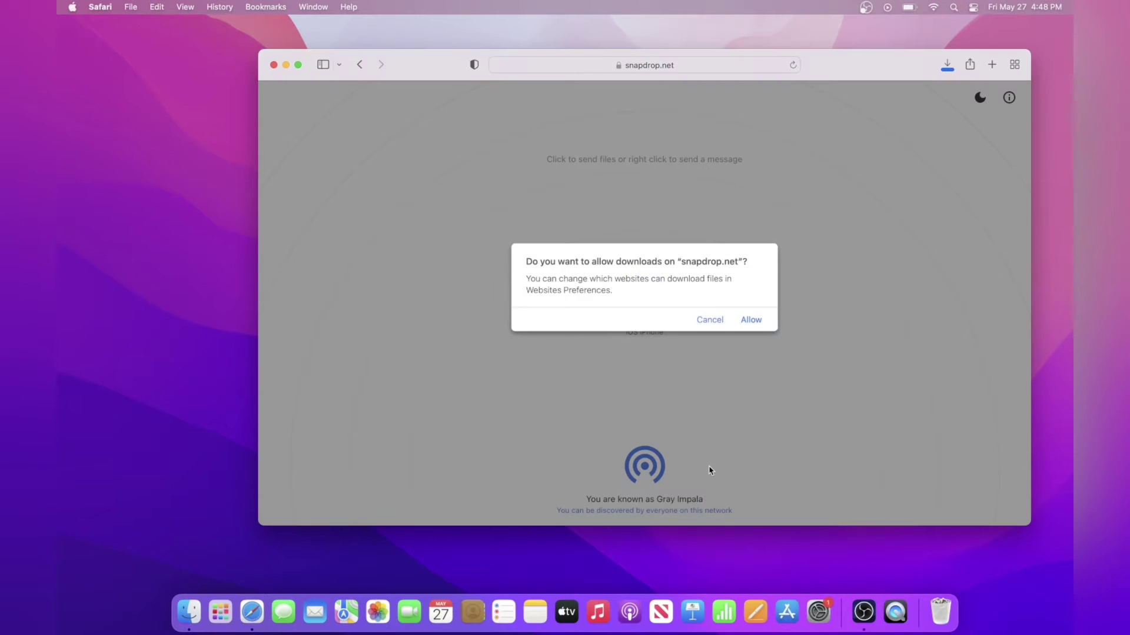
click(749, 321)
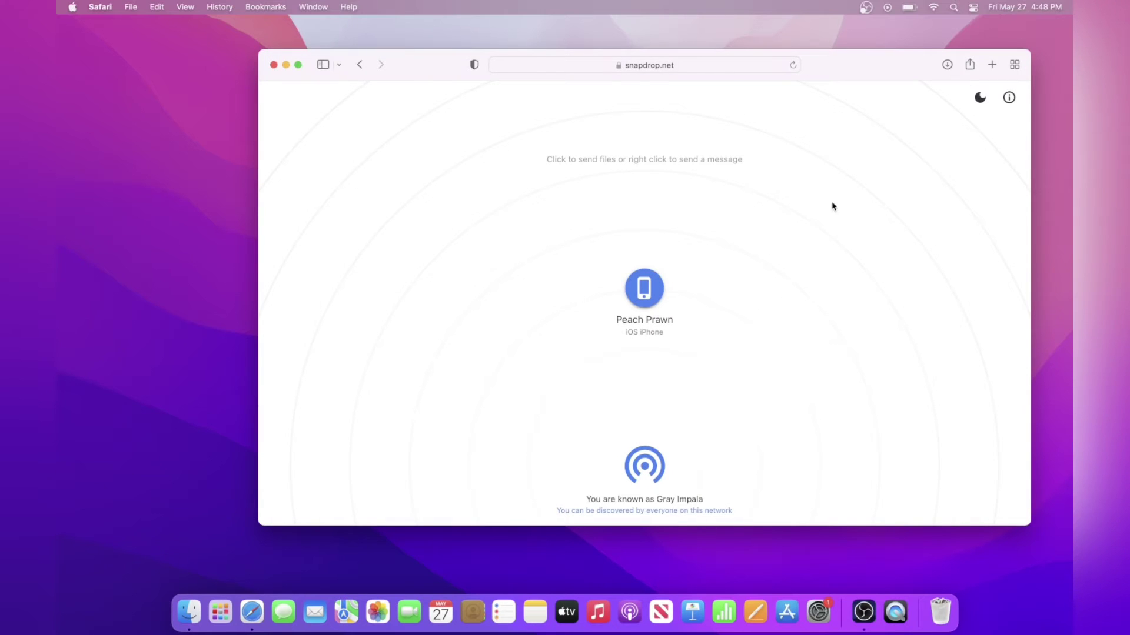
click(947, 66)
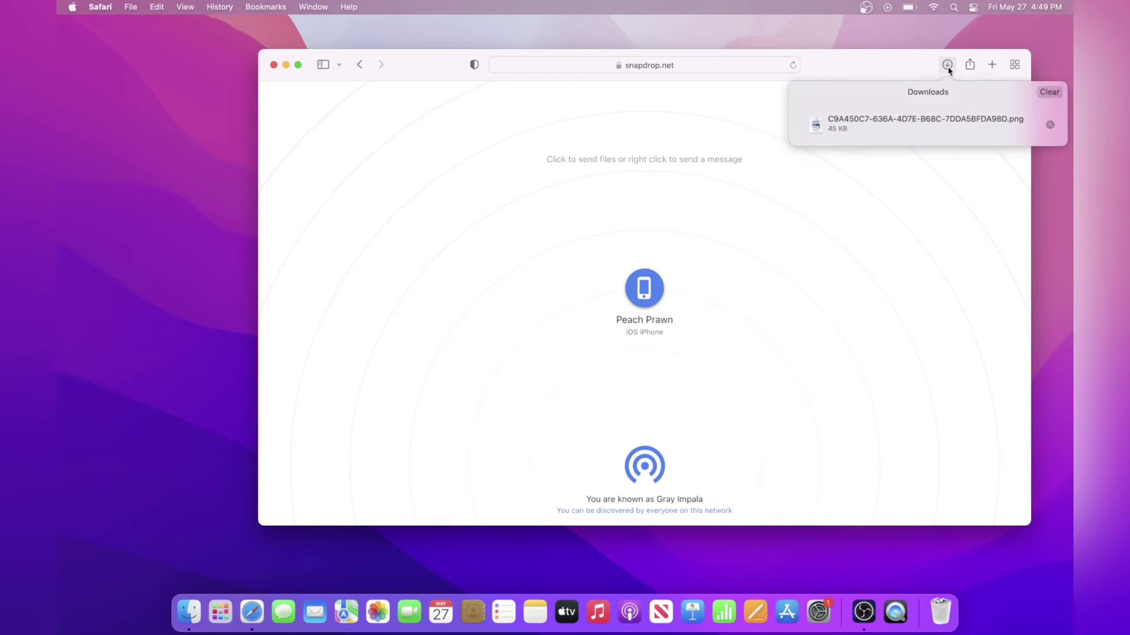
double_click(913, 117)
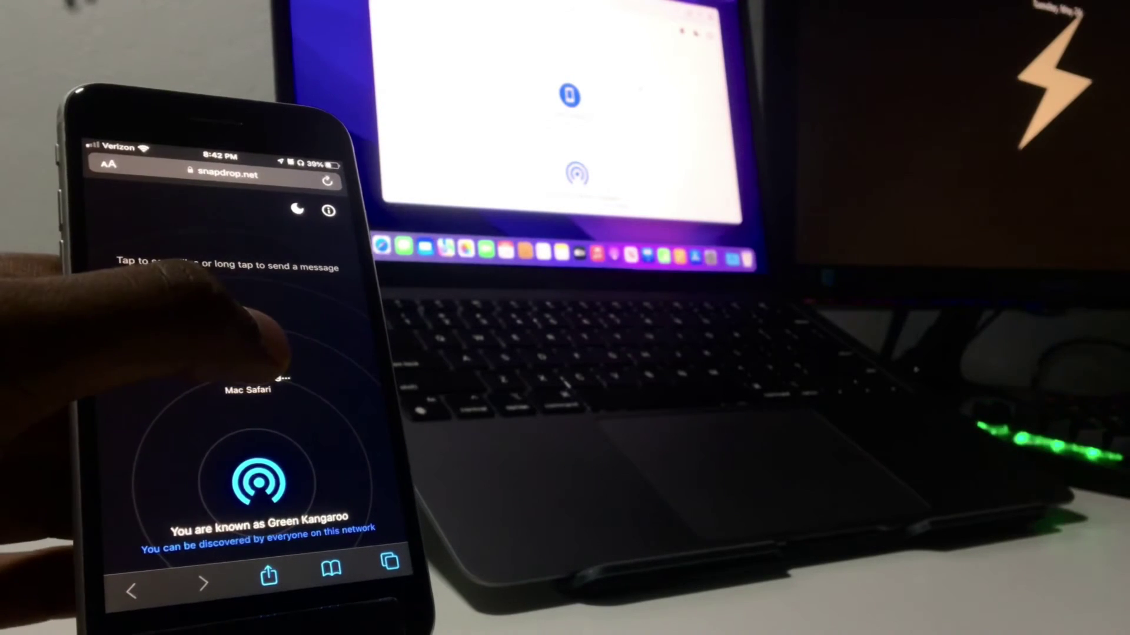
Step: Send the message 'test' from the iPhone to the Mac and copy it there
click(259, 353)
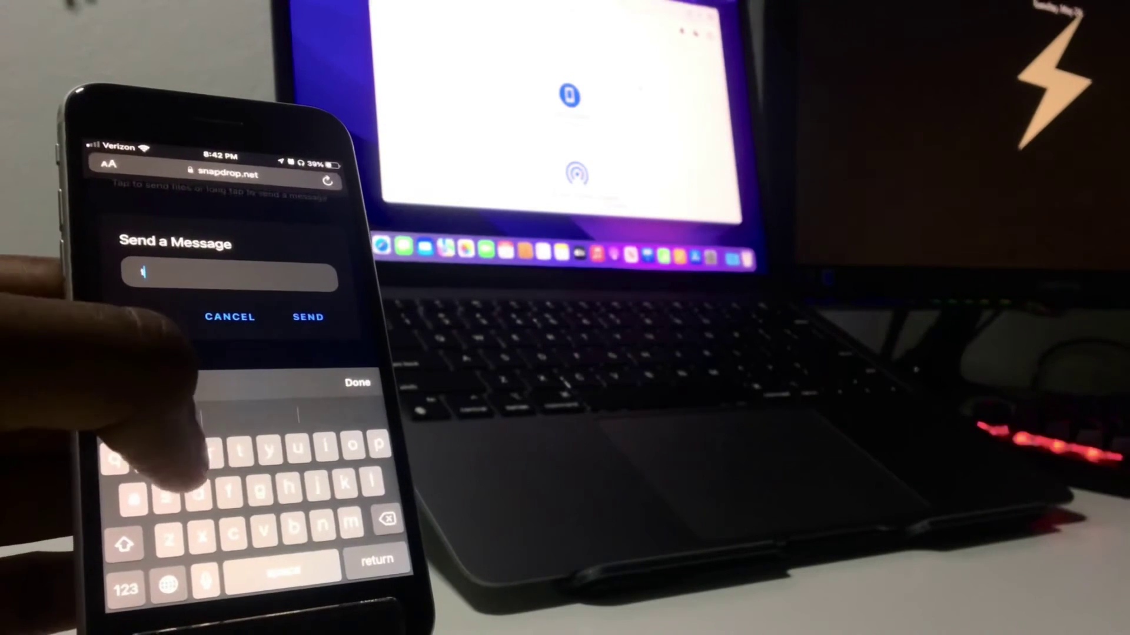
text(test)
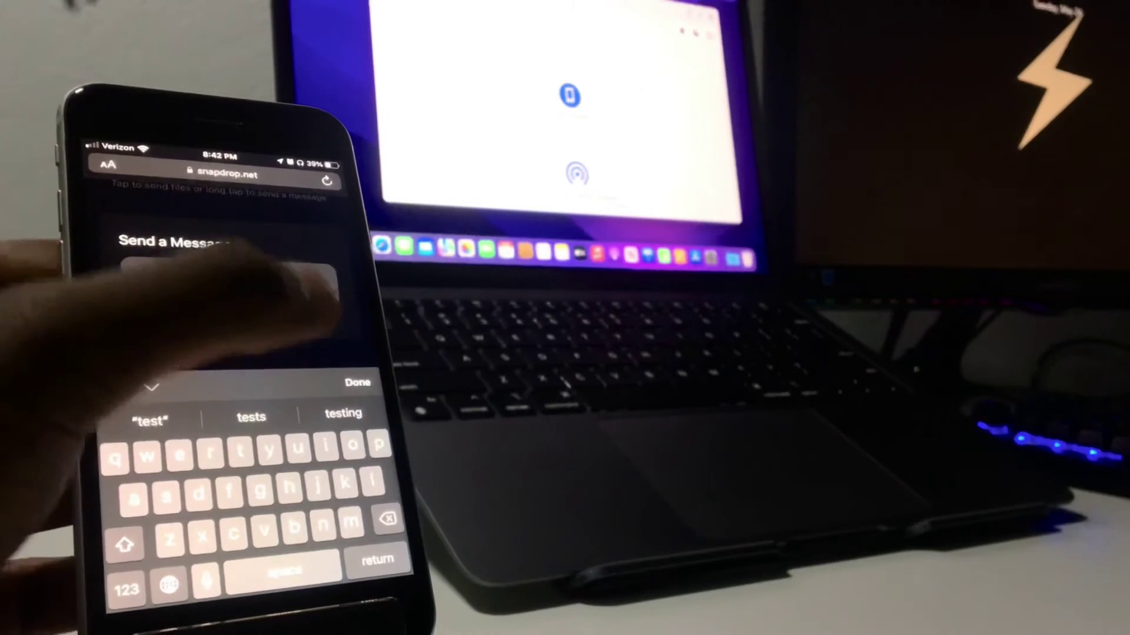
click(309, 317)
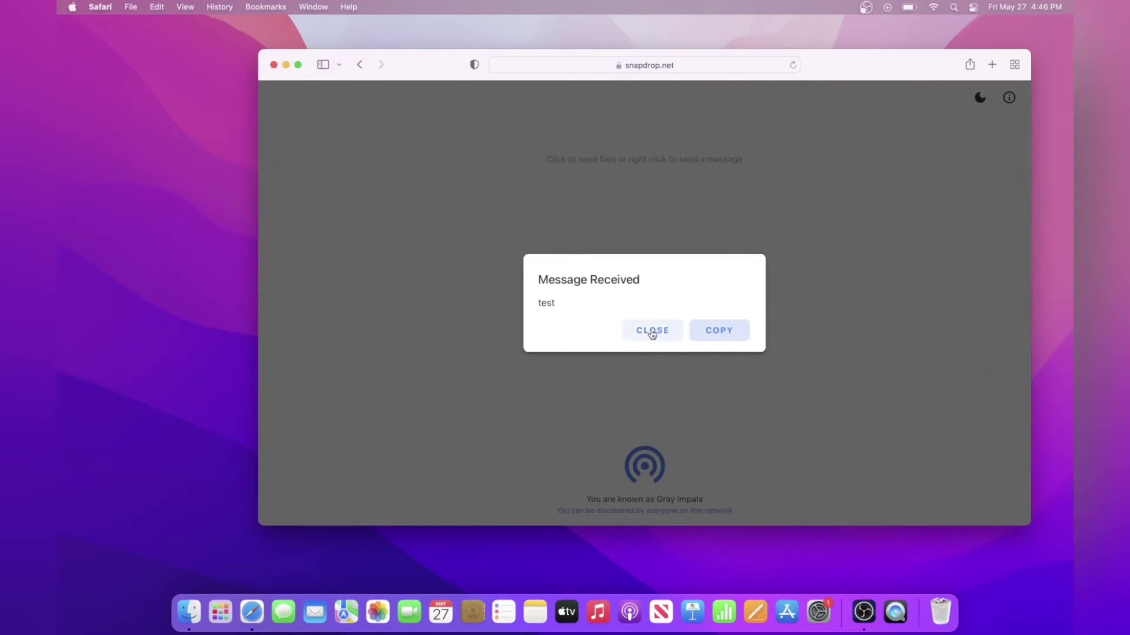
click(711, 335)
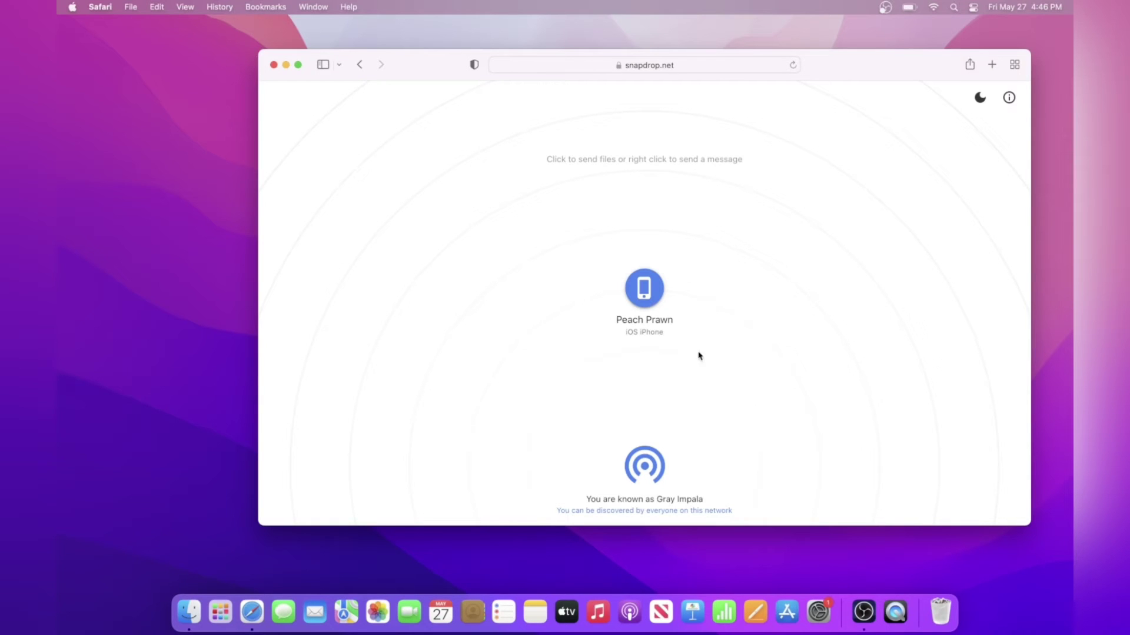
Step: Send the message 'test' from the Mac to Peach Prawn
right_click(647, 294)
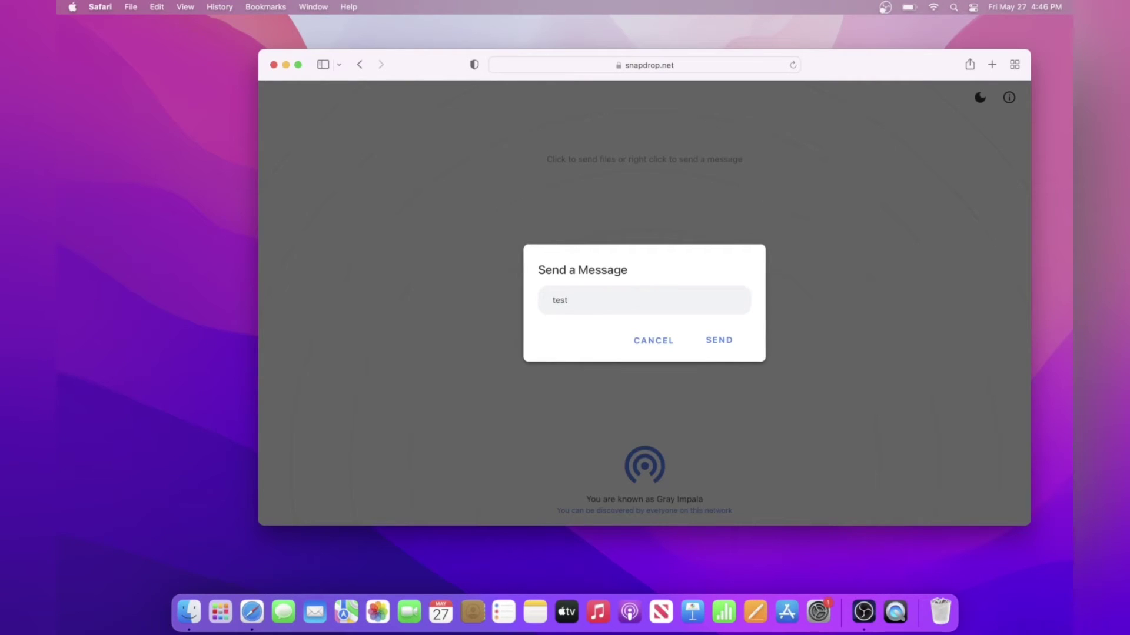
click(720, 346)
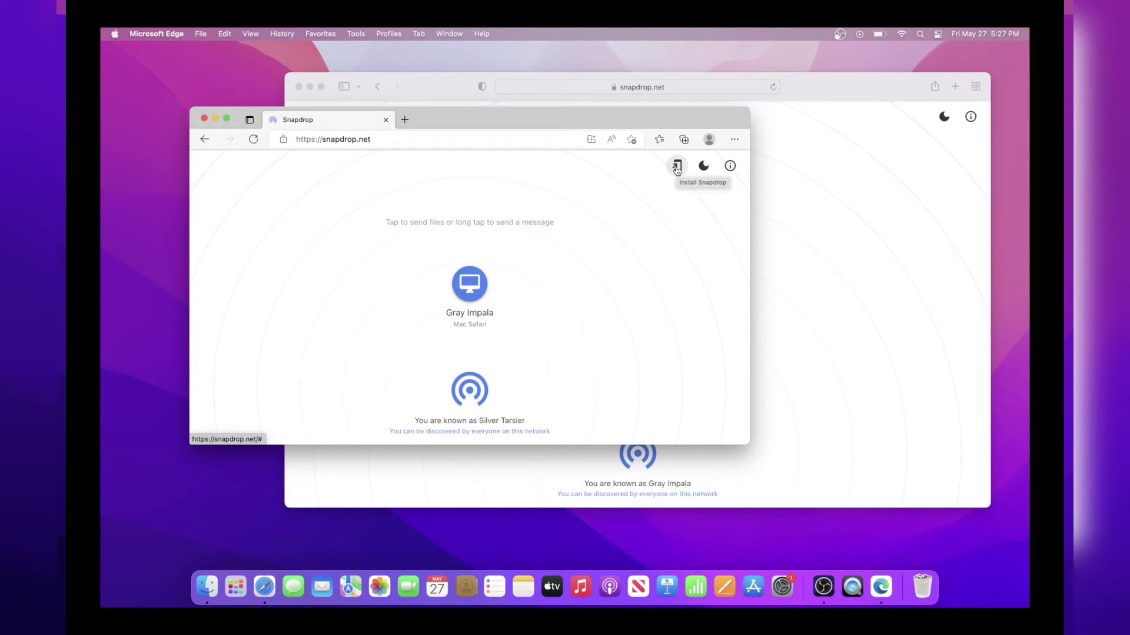
Step: Install Snapdrop as an Edge app and move its window down and right
click(676, 167)
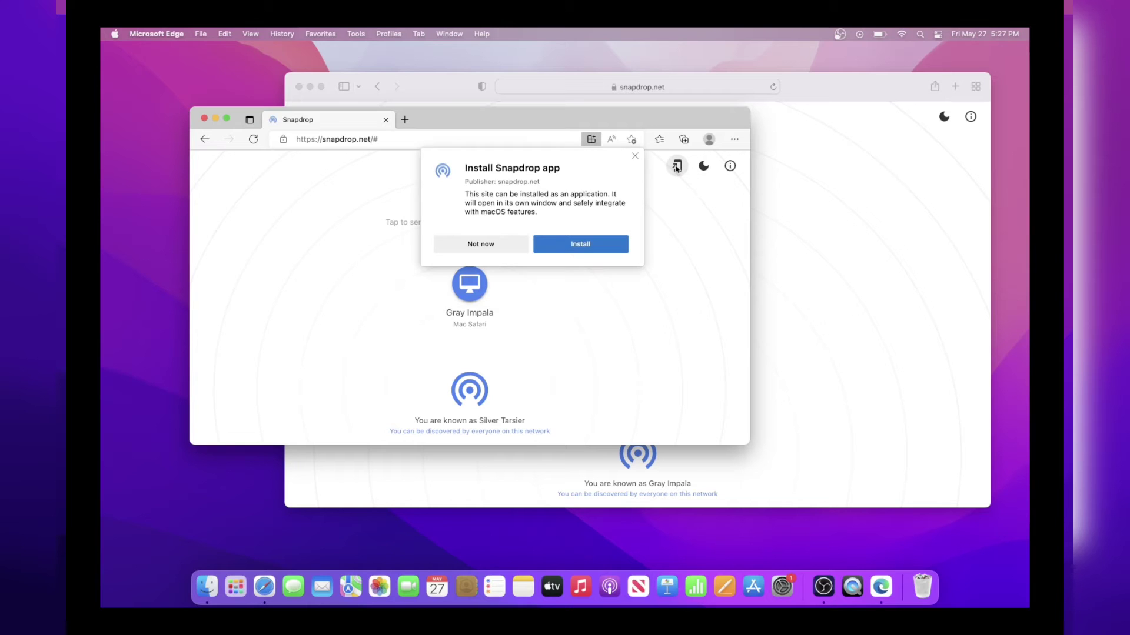
click(581, 244)
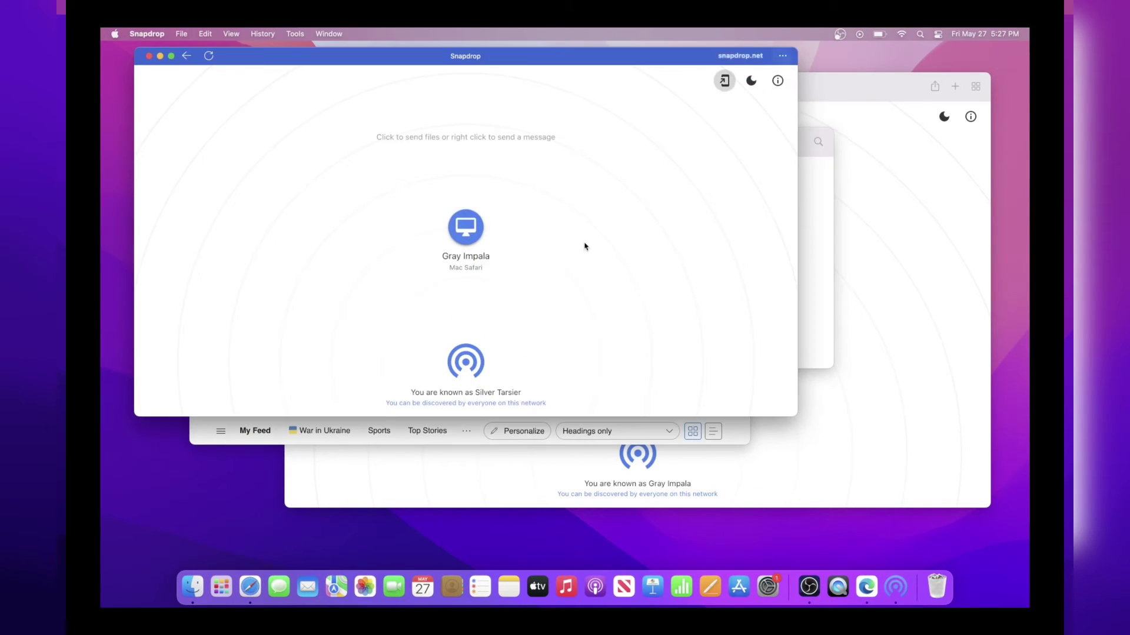
drag(447, 61, 555, 109)
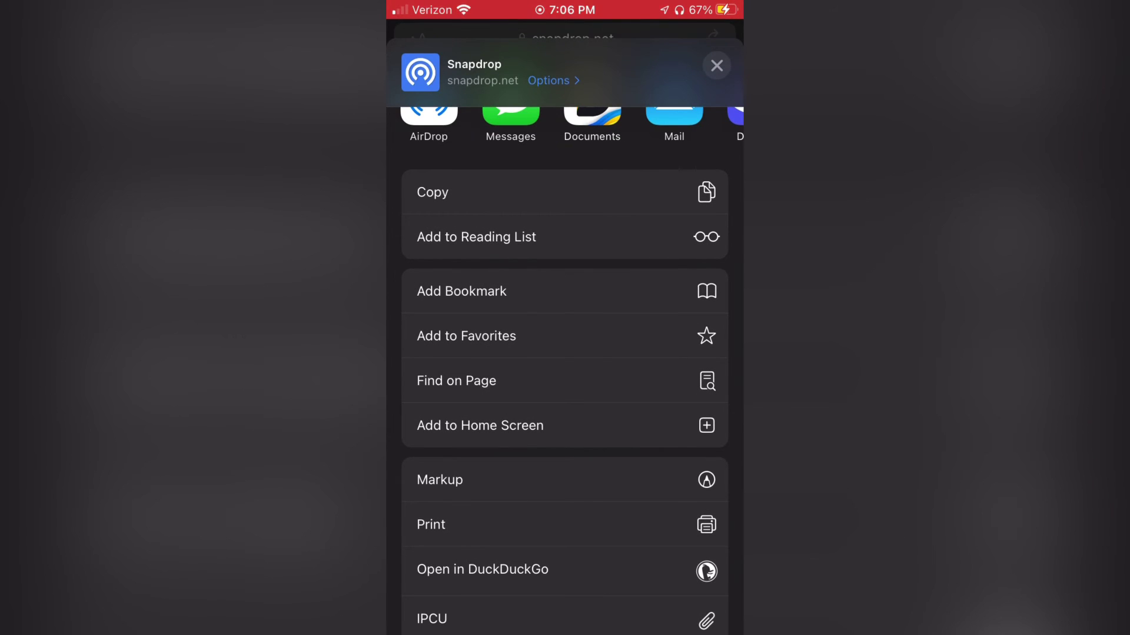
Step: Add Snapdrop to the iPhone home screen and launch it from the new icon
click(480, 425)
click(711, 63)
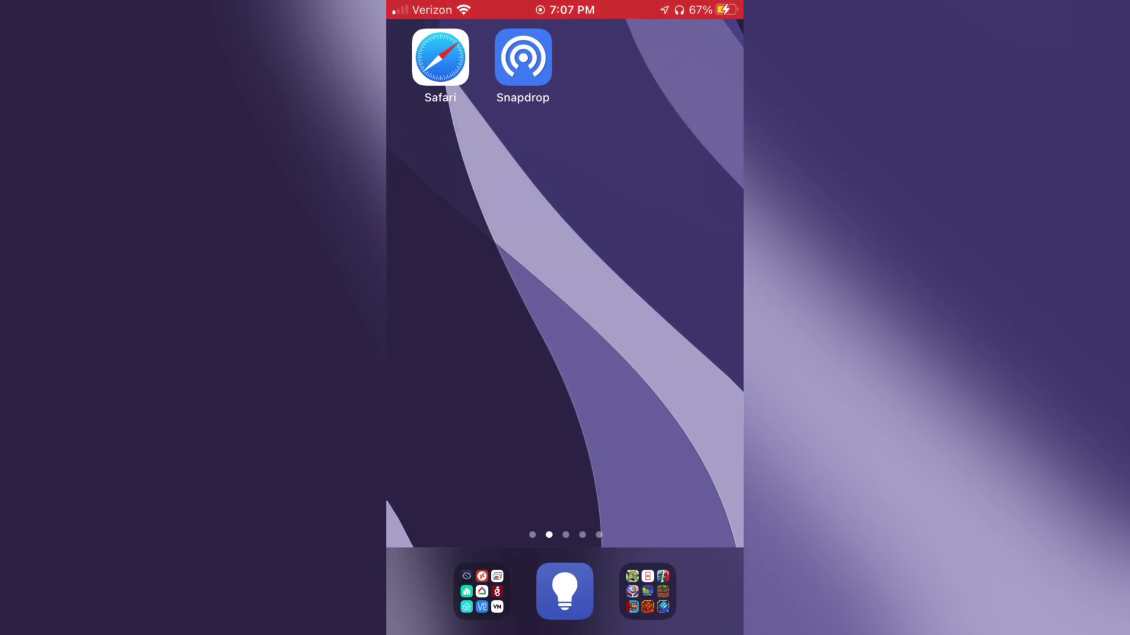
click(523, 57)
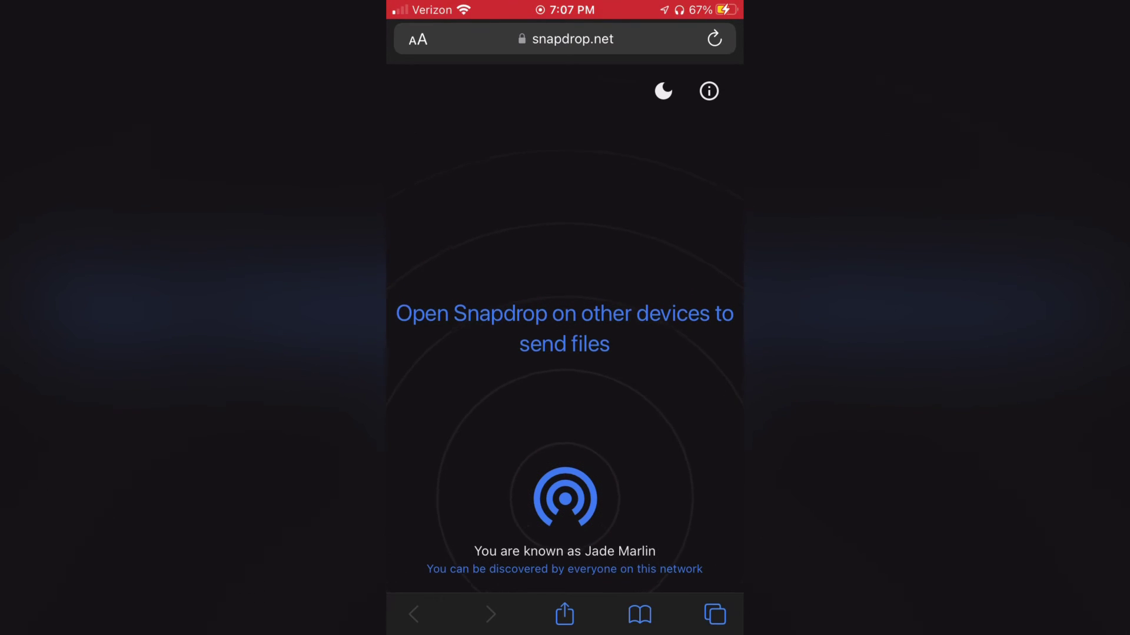
Step: Relaunch Snapdrop from its home-screen icon and return to the full Snapdrop page
click(715, 614)
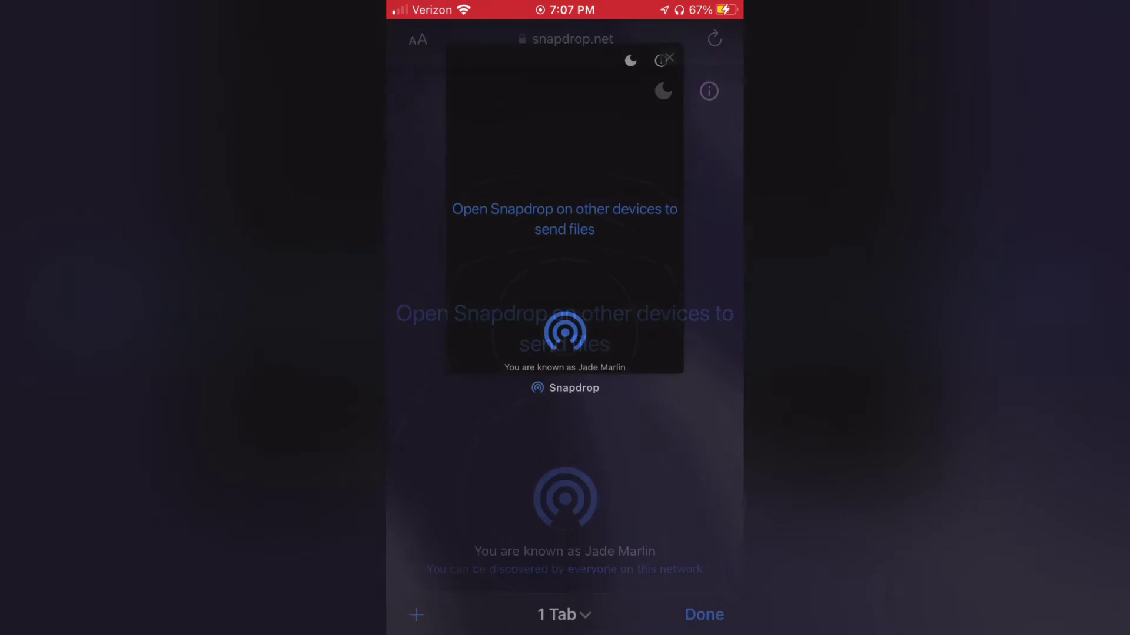
click(565, 235)
drag(565, 632, 564, 412)
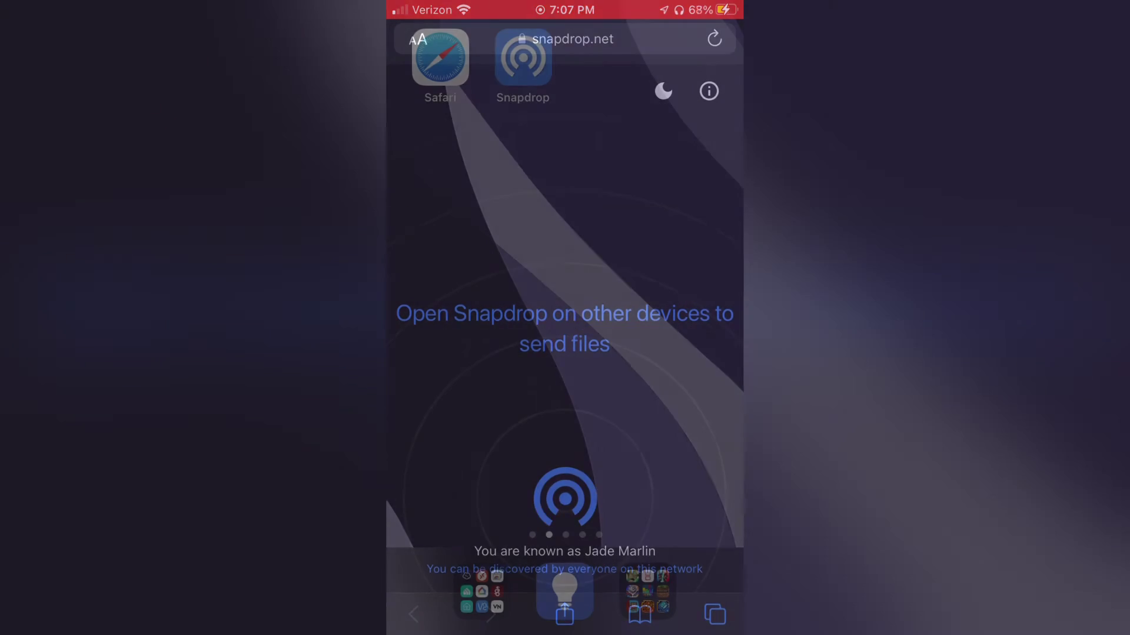
click(522, 55)
click(714, 612)
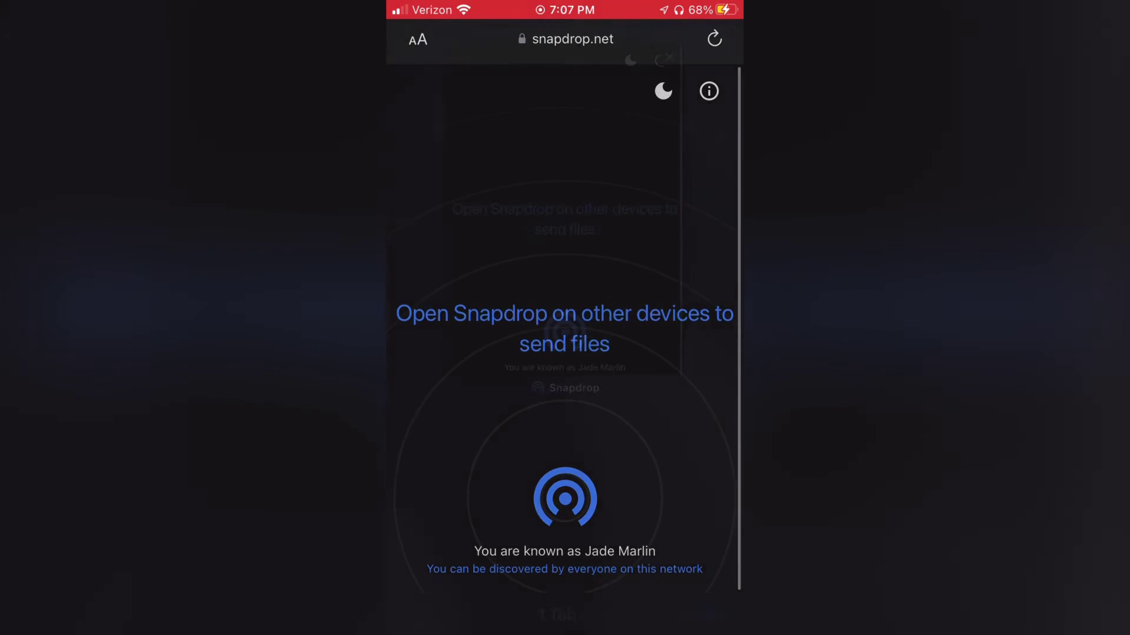
click(564, 235)
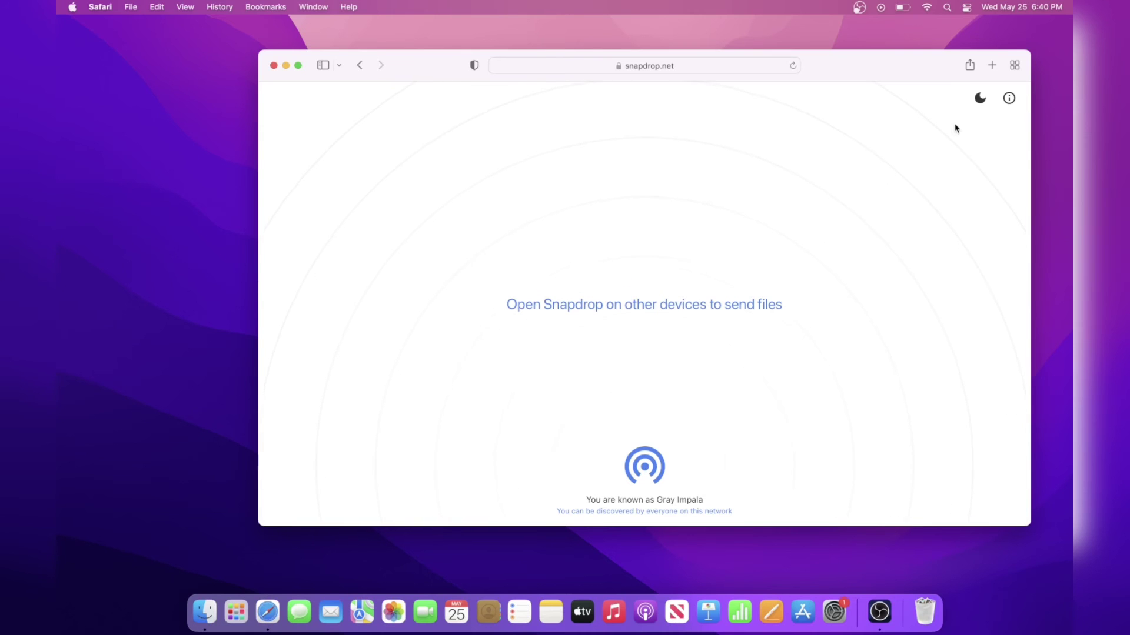
click(987, 103)
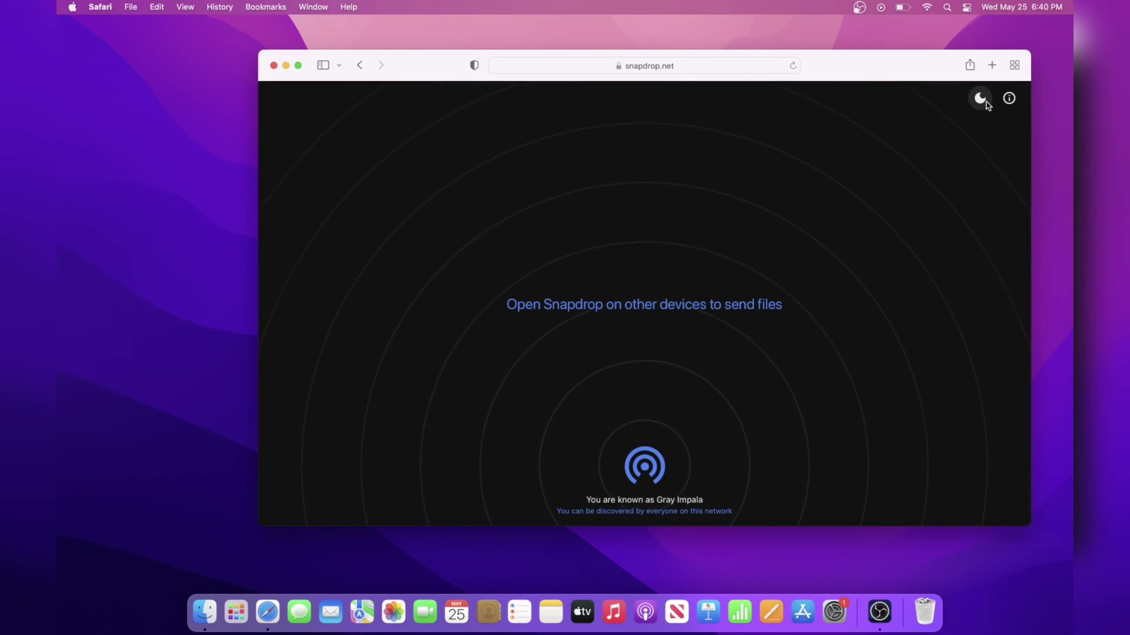
click(986, 104)
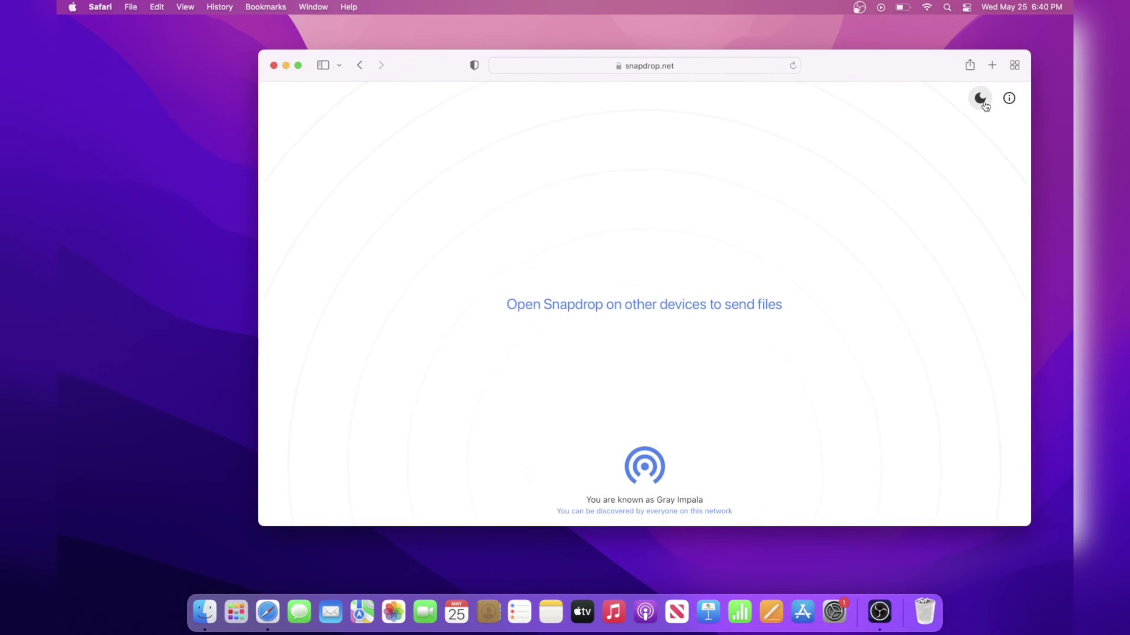